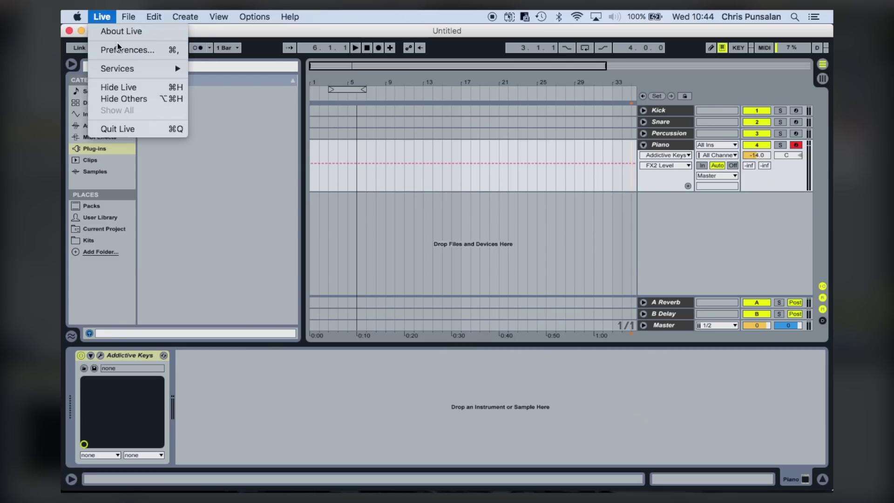
- Set Ableton Live's audio output device to Soundflower (2ch)
click(125, 44)
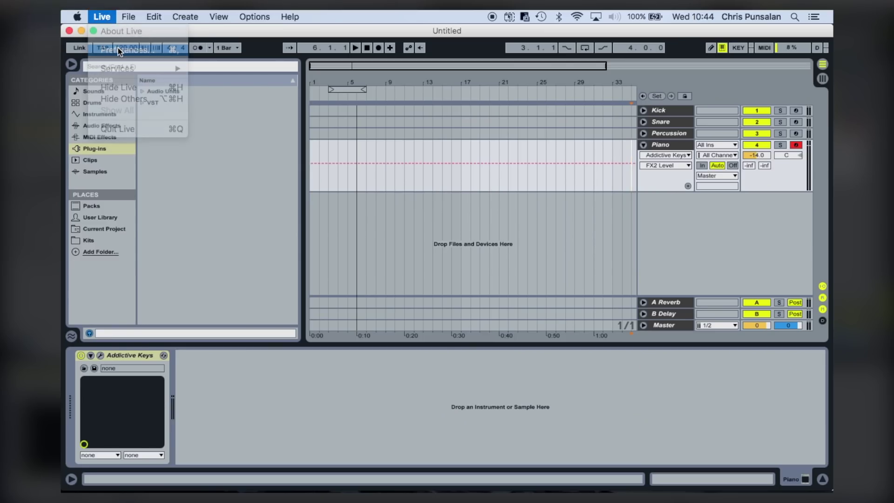
click(521, 130)
click(526, 168)
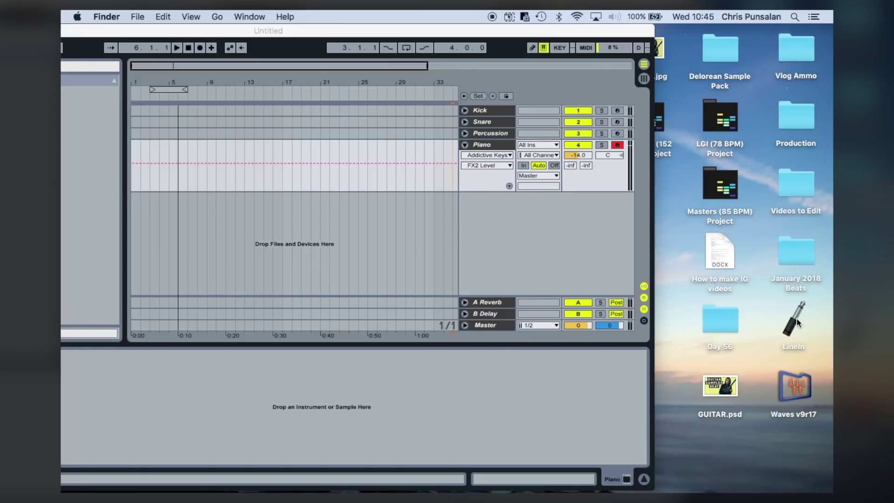
- Set LineIn to pass audio through to the Scarlett 2i4 USB output
double_click(797, 318)
click(646, 275)
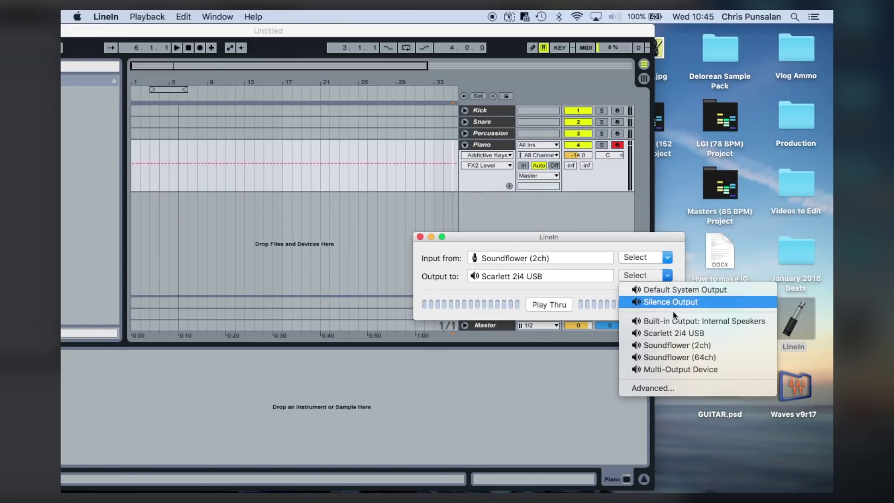
click(679, 335)
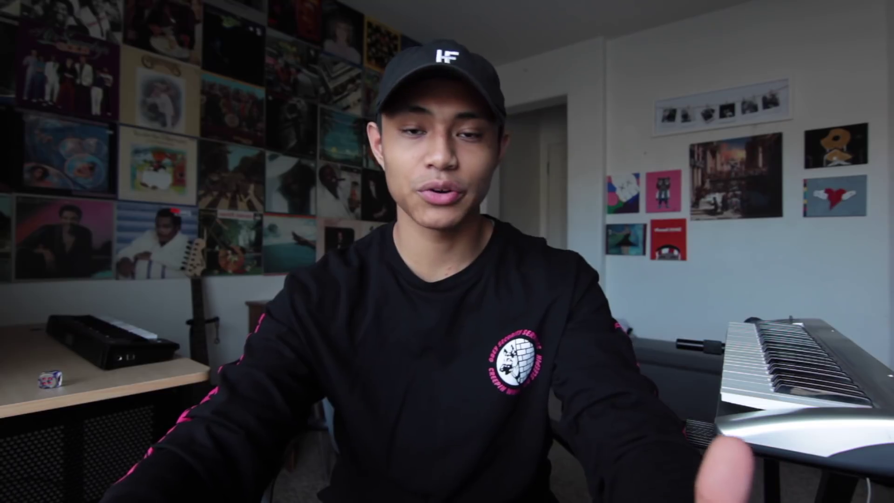
- Use QuickTime's File menu to reach the untitled folder of recorded MOV and CR2 files
click(185, 17)
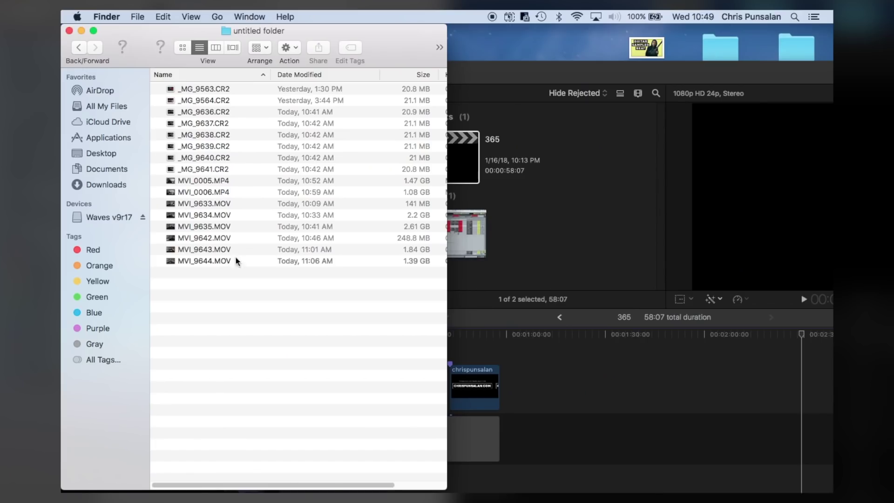
- Show Final Cut Pro's 365 project full-window with the timeline zoomed out to the whole clips
click(586, 235)
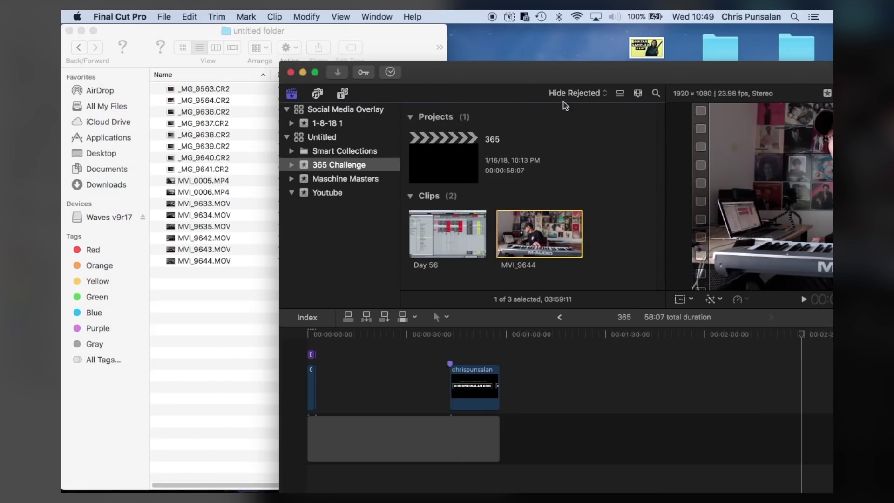
double_click(550, 75)
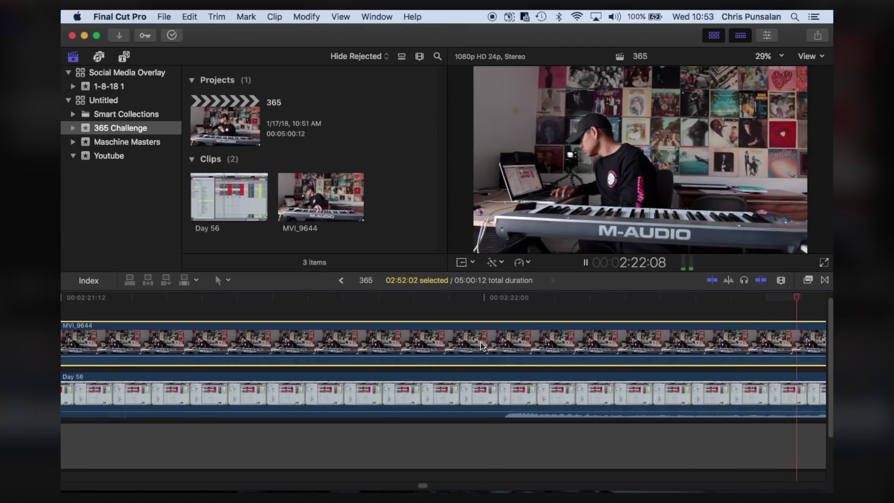
key(super+minus)
key(super+minus)
key(super+minus)
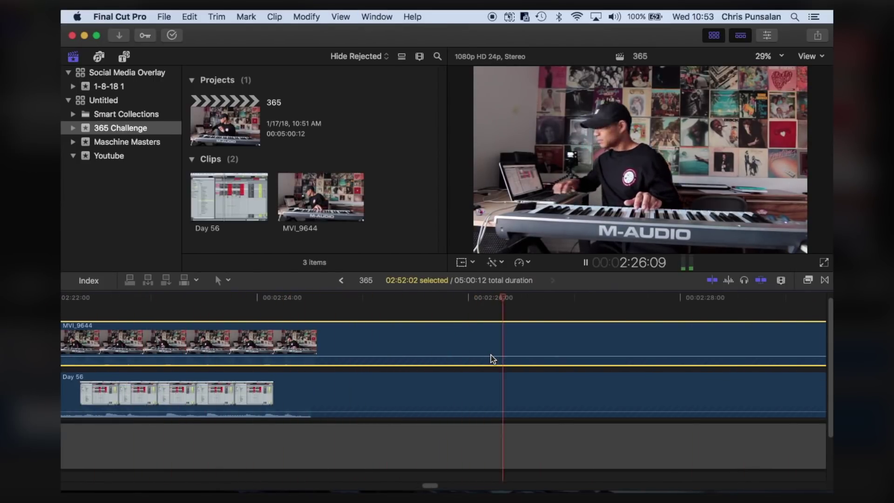
mouse_move(490, 356)
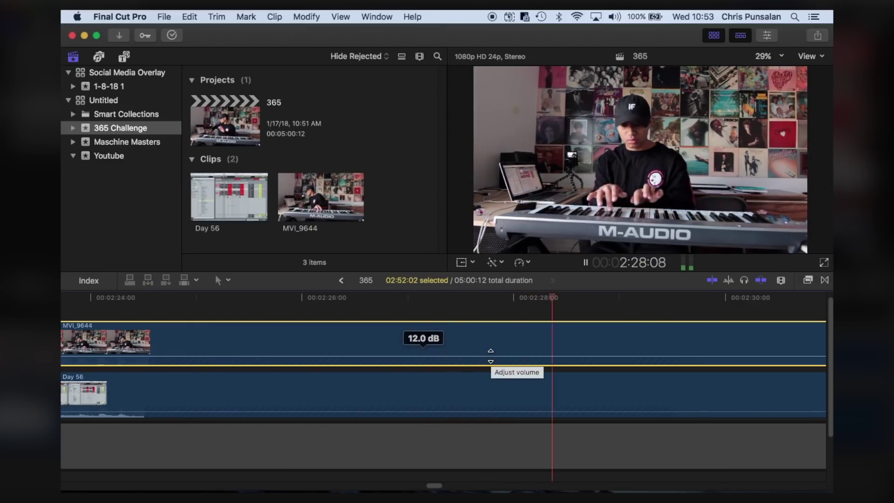
key(super+minus)
key(super+minus)
key(super+minus)
key(space)
- Raise the MVI_9644 clip's volume to about -11 dB
click(542, 377)
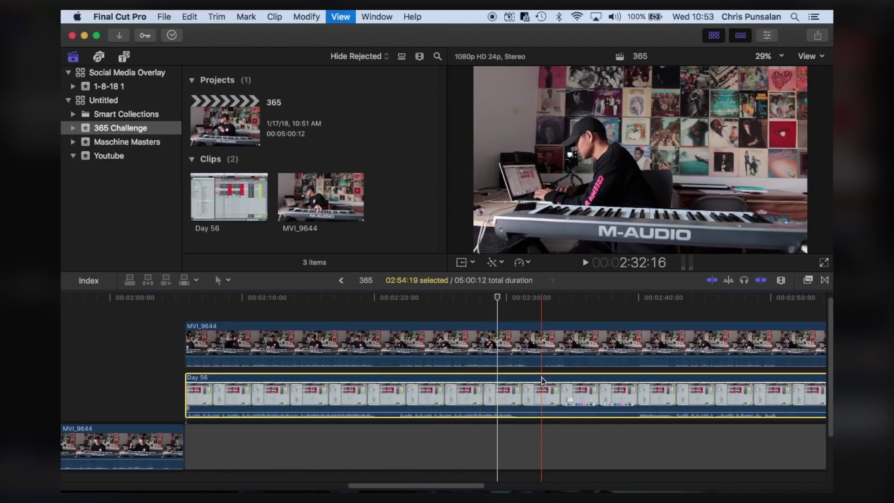
key(super+equal)
drag(544, 373, 545, 372)
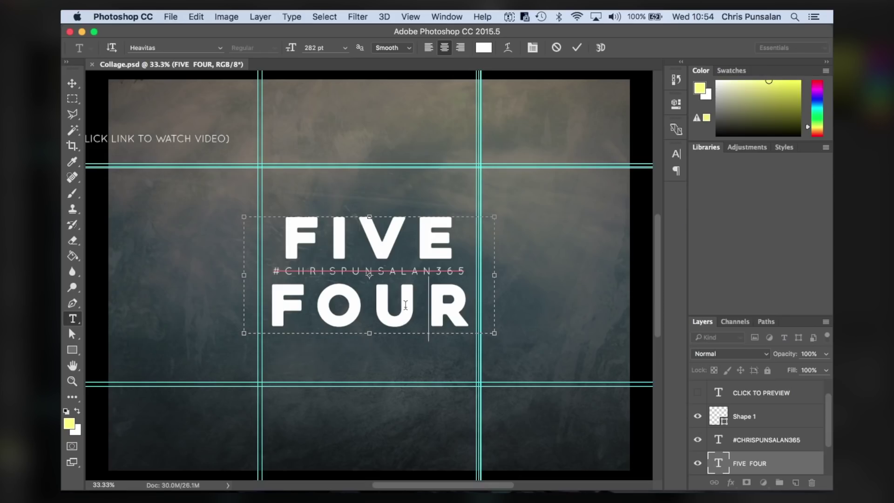
- Change the collage title from FIVE FOUR to FIVE FIVE
double_click(405, 304)
text(FIVE)
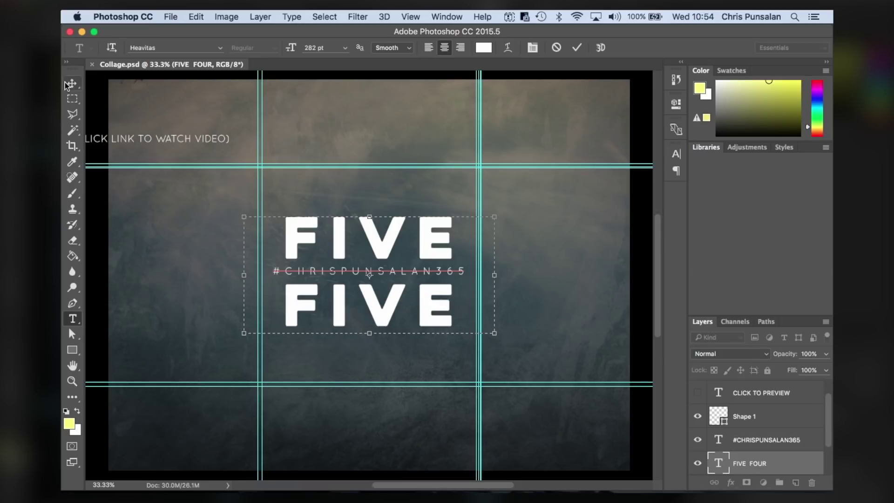
click(71, 83)
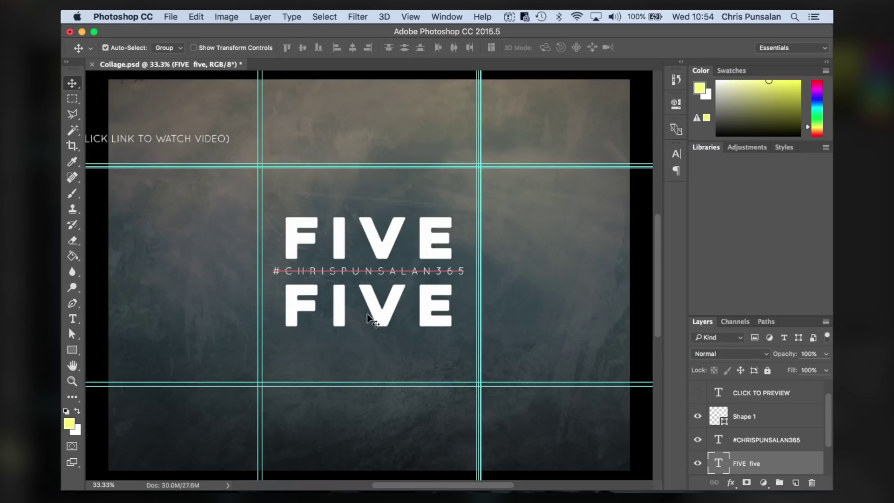
- Export the collage with Save for Web (Legacy) to the Desktop images folder
click(170, 17)
mouse_move(239, 188)
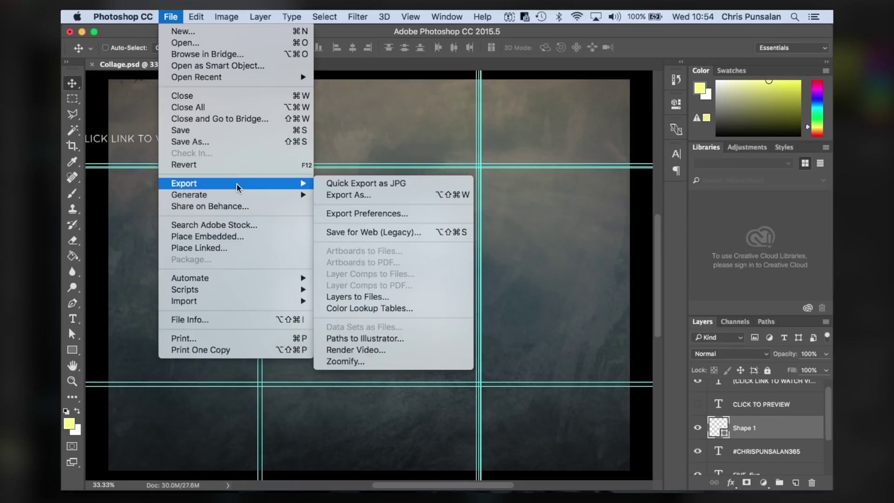
click(364, 231)
key(Return)
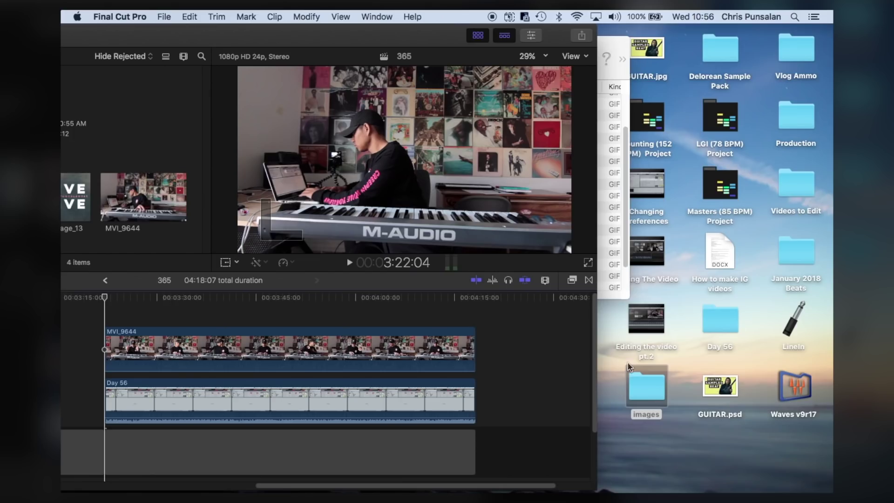
double_click(646, 387)
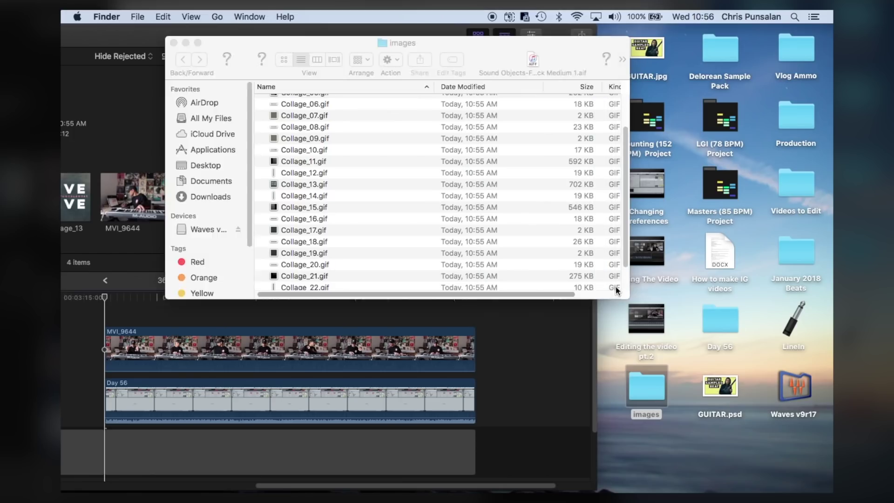
- Trim the Collage_13 title clip at the timeline's end and export a master file as 365
click(512, 349)
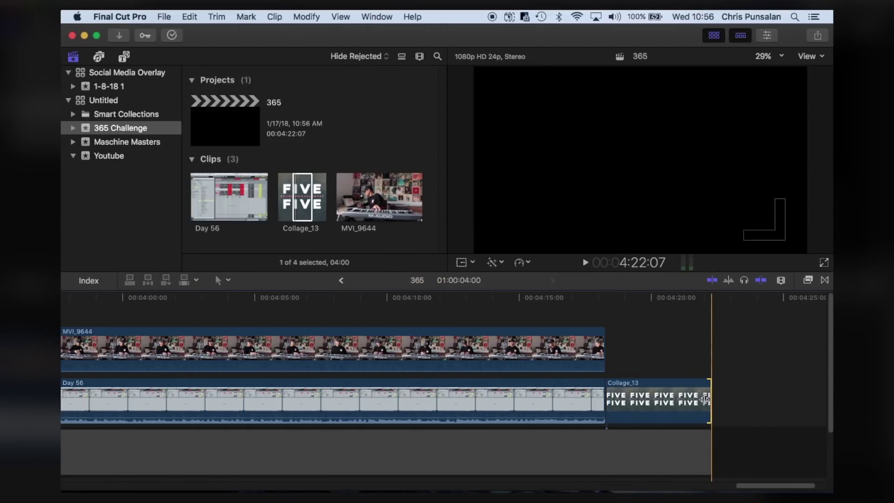
drag(705, 399, 596, 399)
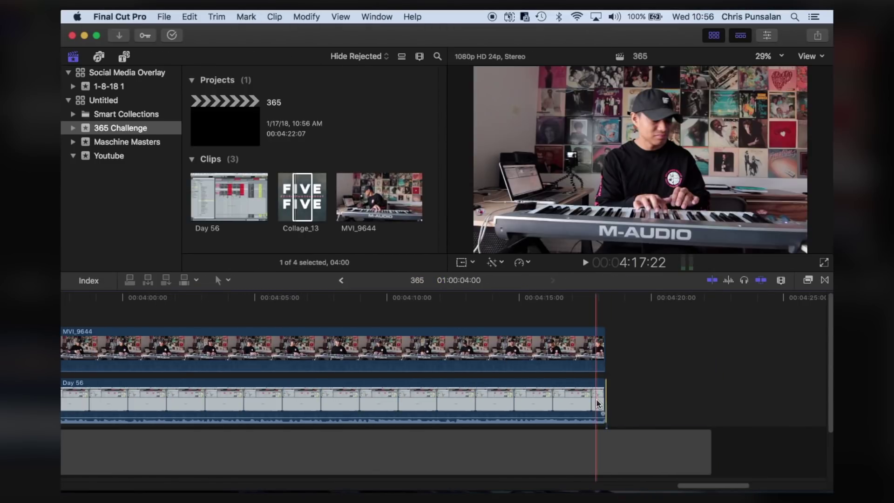
key(super+equal)
key(super+equal)
key(super+equal)
scroll(598, 403, right, 5)
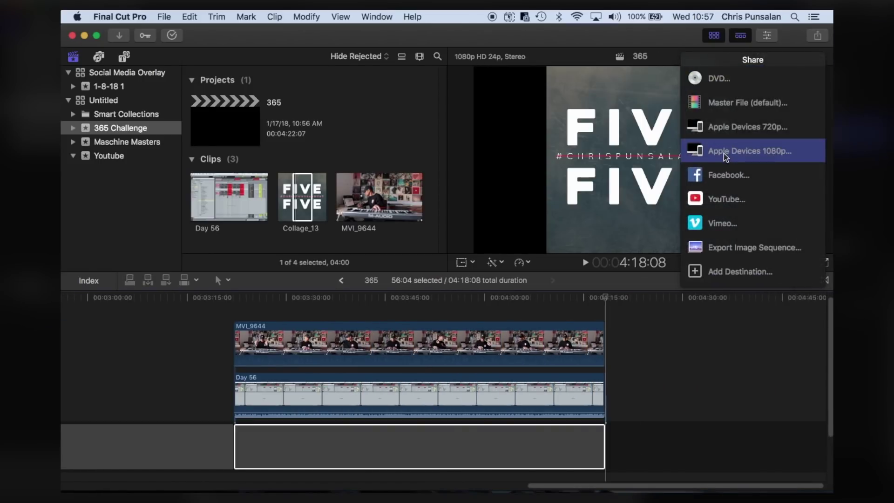
click(725, 113)
click(654, 328)
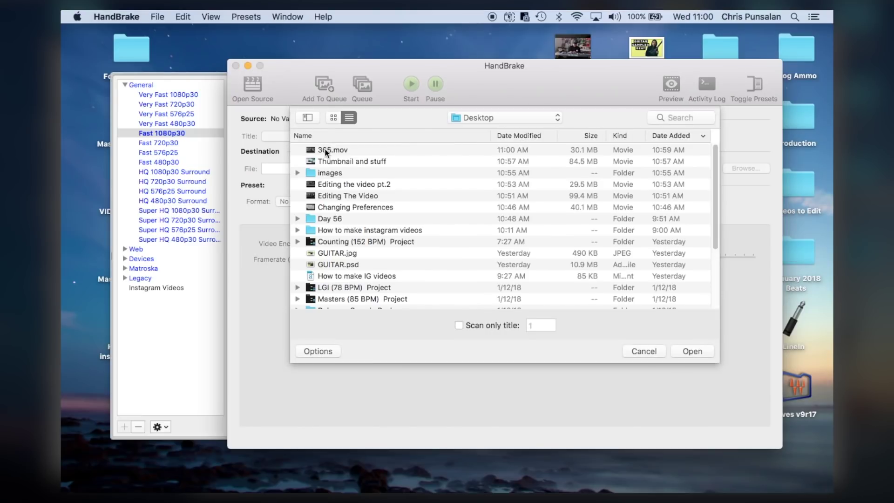
- Load 365.mov into HandBrake, enable Web optimized, and start the Fast 1080p30 encode to 365.mp4
scroll(325, 151, down, 3)
double_click(325, 150)
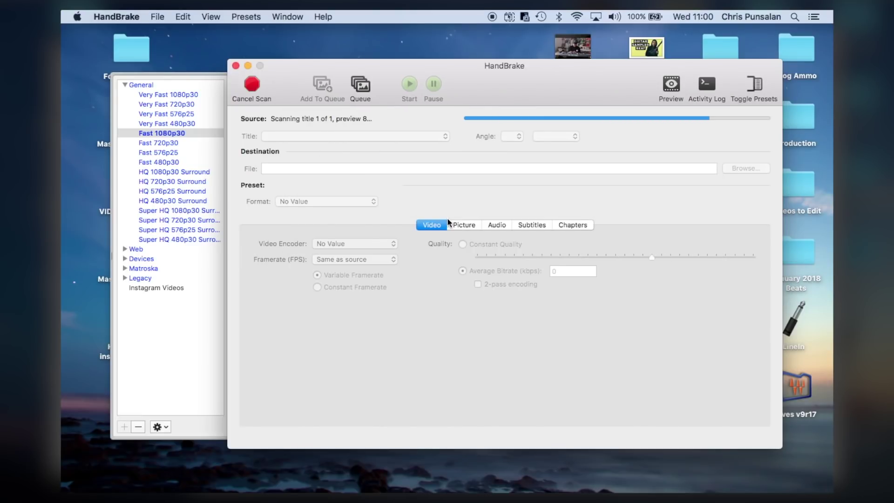
click(395, 201)
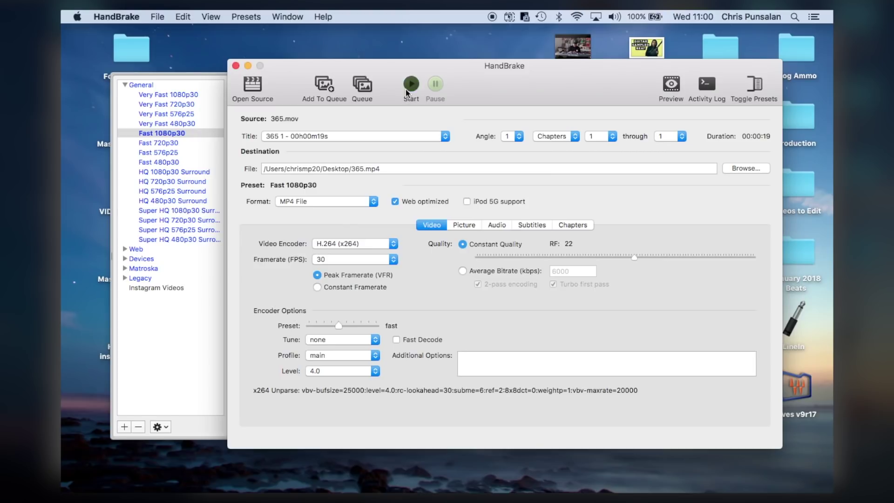
click(406, 89)
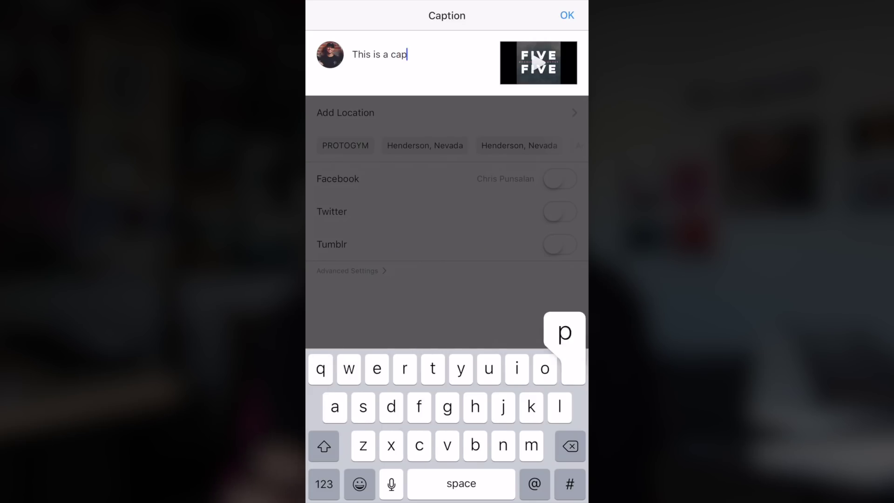
- Finish the 'This is a caption' caption, then paste and post the hashtag comment
text(tio)
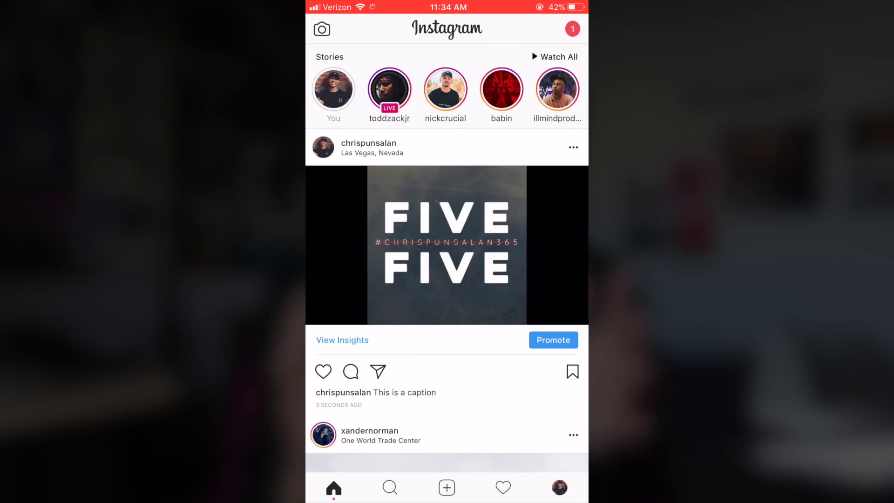
click(447, 482)
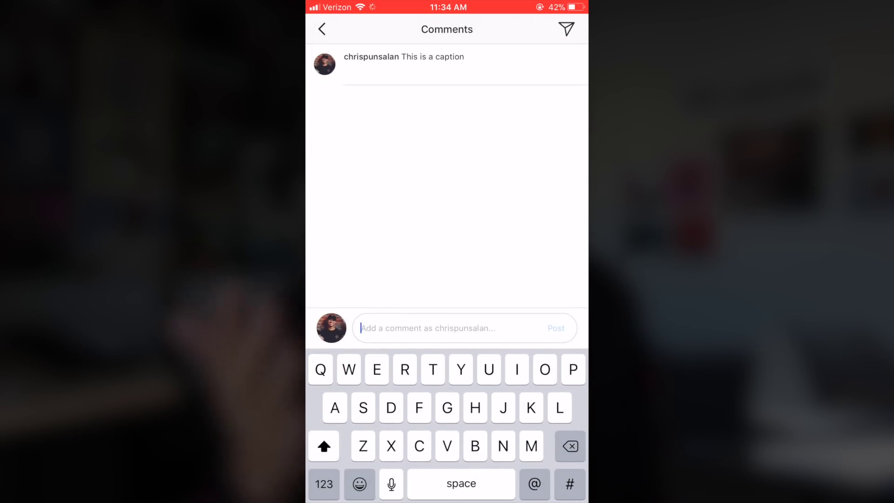
click(362, 328)
click(361, 297)
click(555, 328)
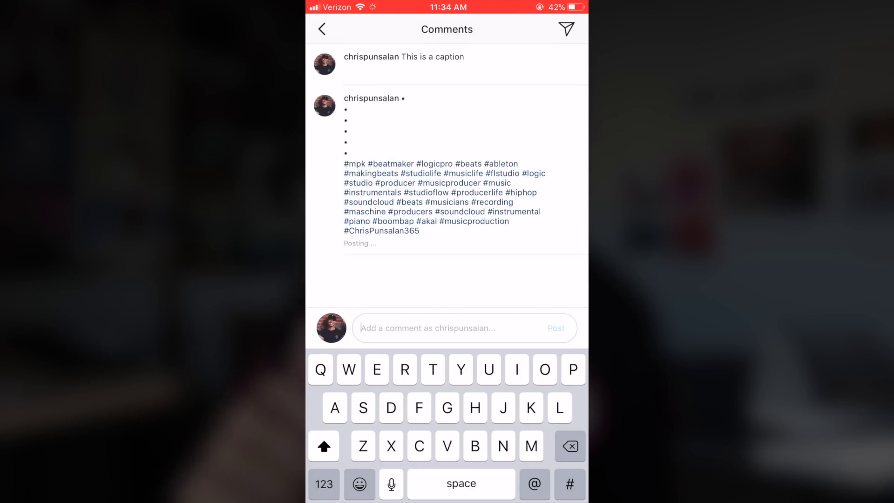